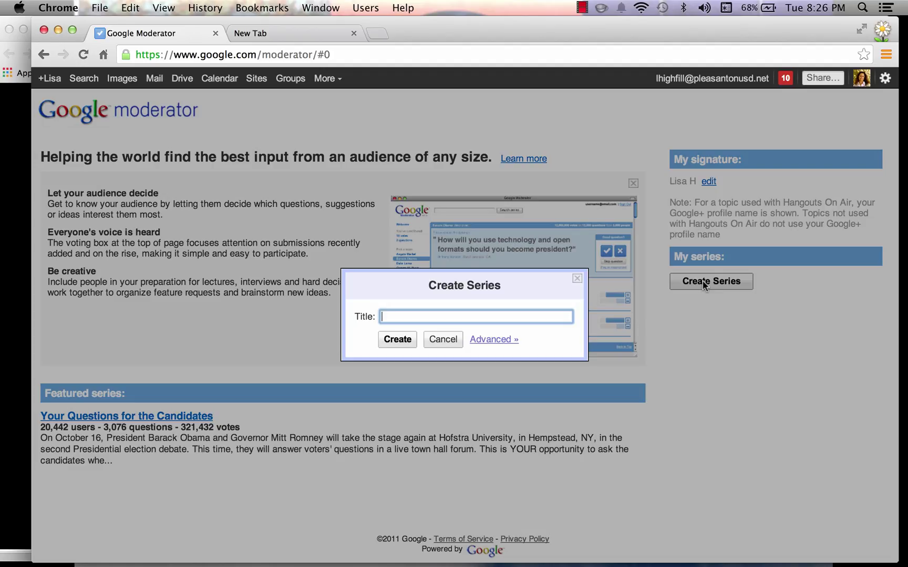
Step: Open the advanced options for the new series and title it "Book talks in room 12"
{"action": "left_click", "coordinate": [491, 340]}
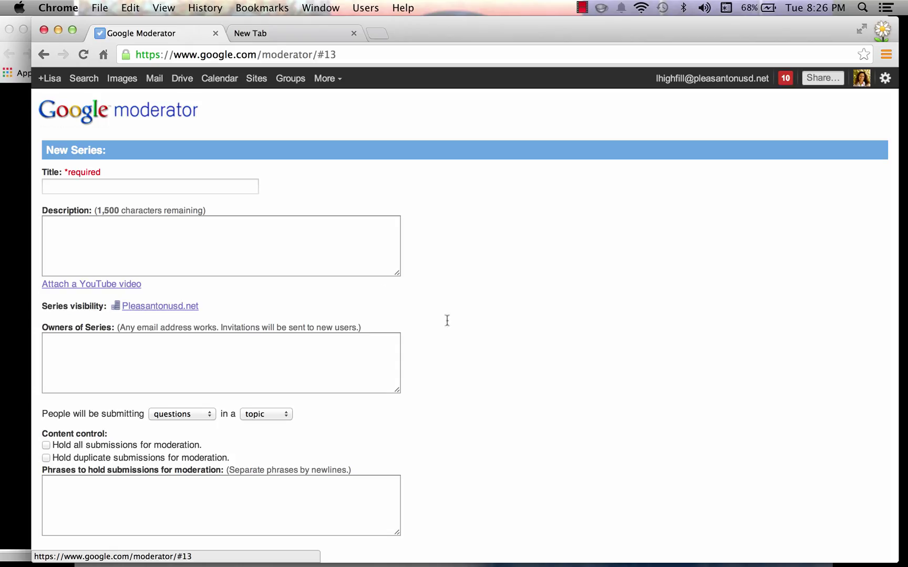
{"action": "left_click", "coordinate": [107, 189]}
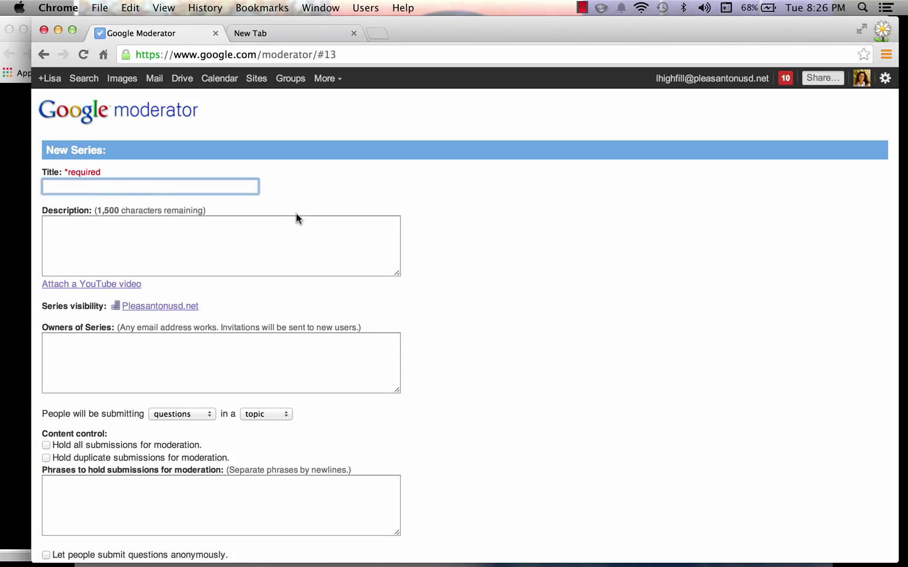
{"action": "type", "text": "Book talks"}
{"action": "type", "text": "in room 12"}
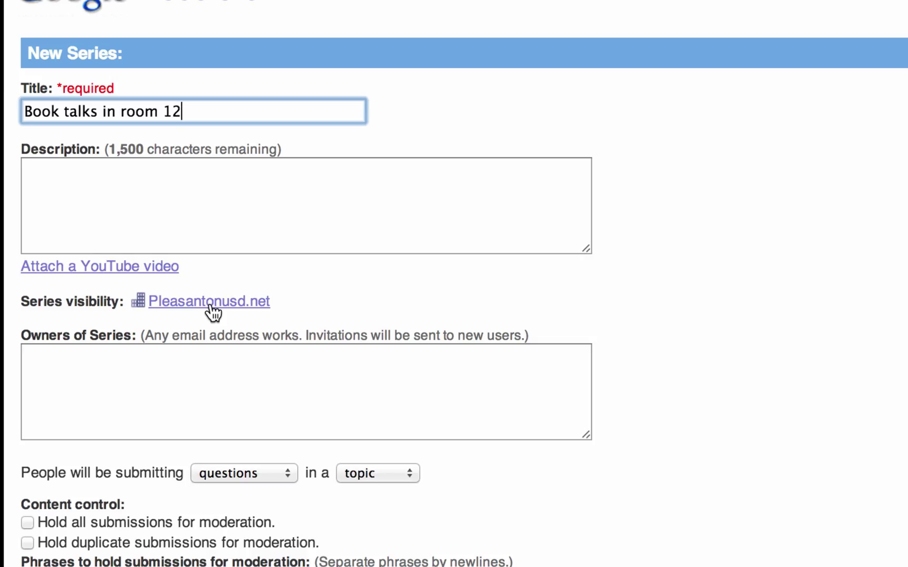
Step: Set the series visibility to "Anyone with a link"
{"action": "left_click", "coordinate": [211, 304]}
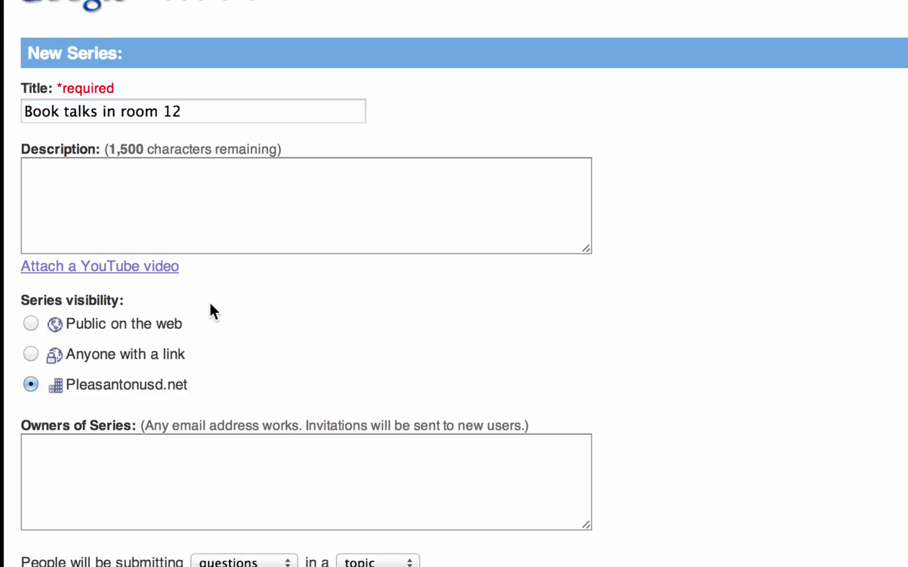
{"action": "left_click", "coordinate": [31, 354]}
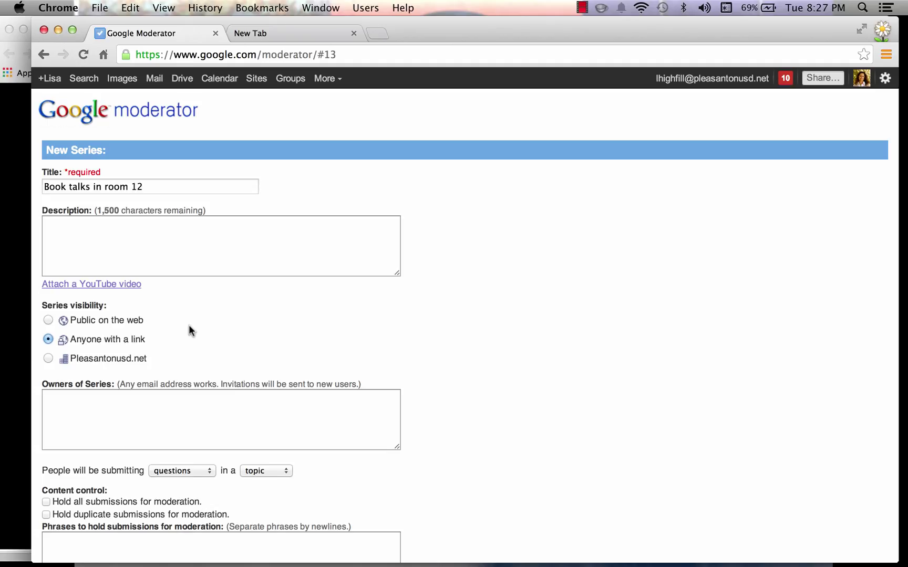
{"action": "left_click", "coordinate": [151, 408]}
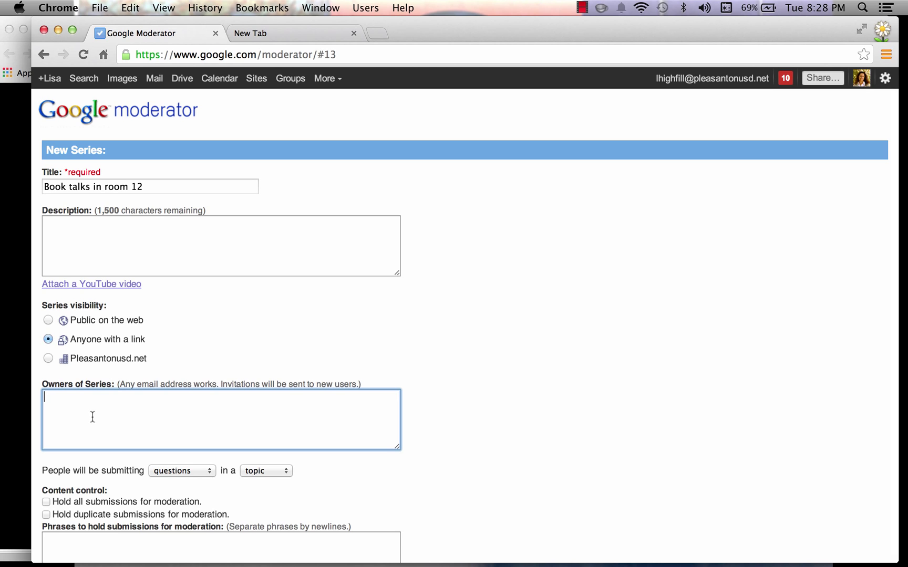
Step: Set the series so that people submit suggestions, keeping "topic" as the place they submit them in
{"action": "scroll", "coordinate": [337, 461], "scroll_direction": "down", "scroll_amount": 1}
{"action": "scroll", "coordinate": [335, 457], "scroll_direction": "down", "scroll_amount": 5}
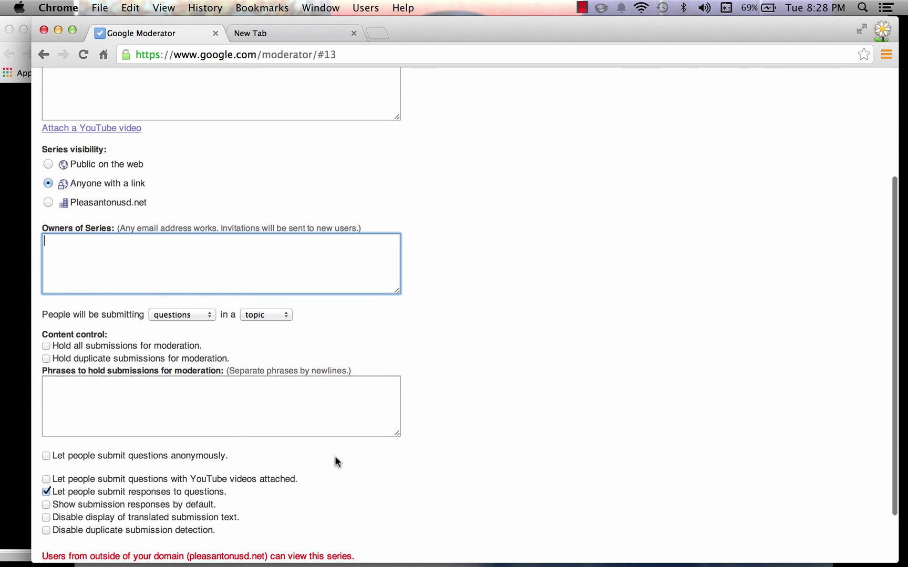
{"action": "scroll", "coordinate": [335, 457], "scroll_direction": "up", "scroll_amount": 3}
{"action": "scroll", "coordinate": [335, 456], "scroll_direction": "down", "scroll_amount": 3}
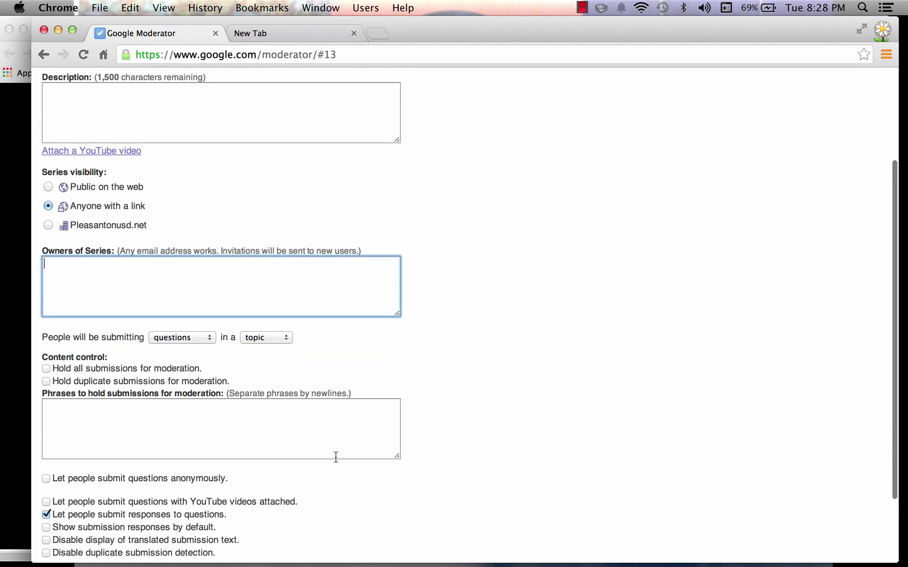
{"action": "left_click", "coordinate": [209, 337]}
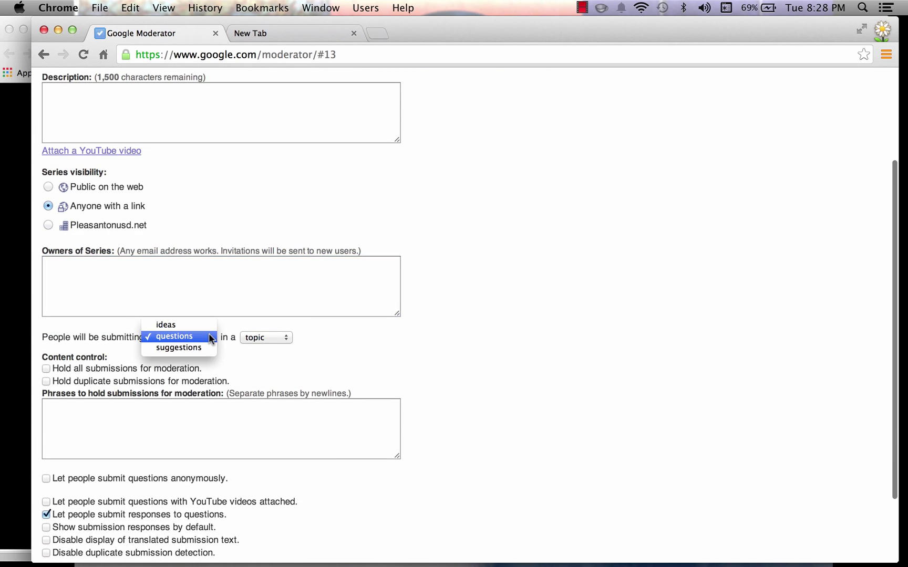
{"action": "left_click", "coordinate": [183, 347]}
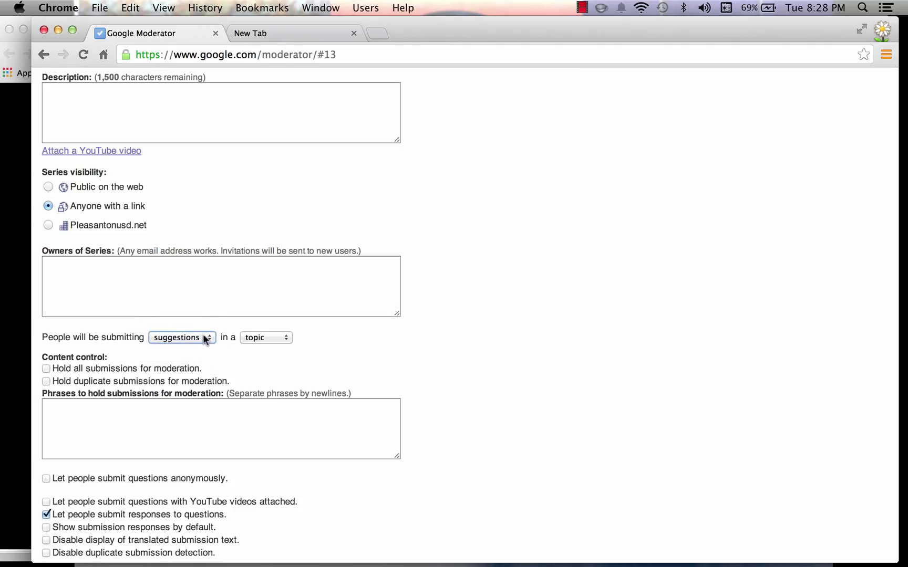
{"action": "left_click", "coordinate": [207, 339]}
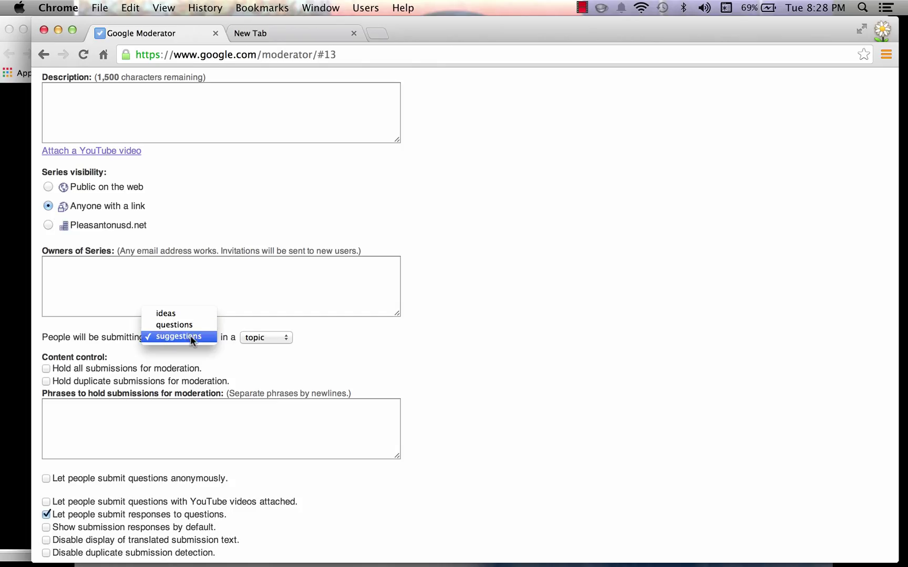
{"action": "left_click", "coordinate": [191, 339]}
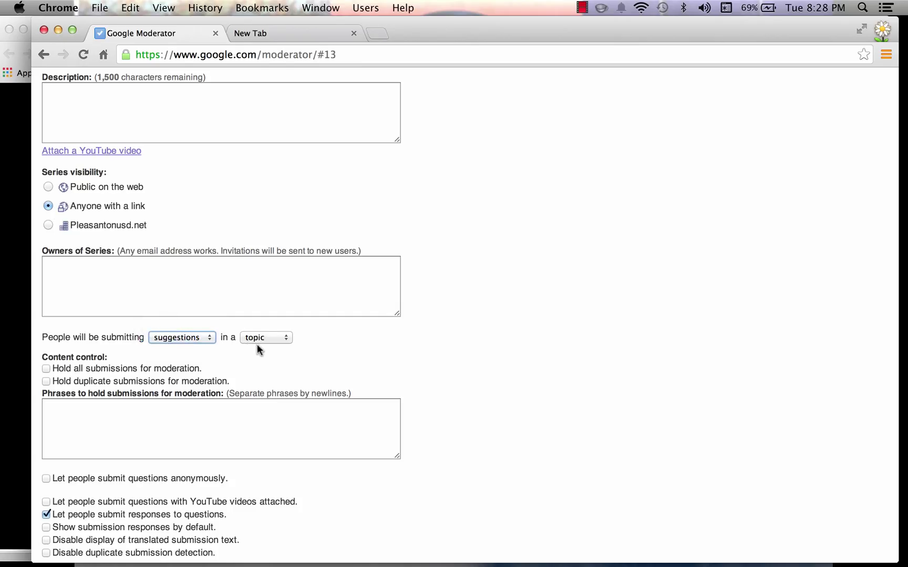
{"action": "left_click", "coordinate": [269, 338]}
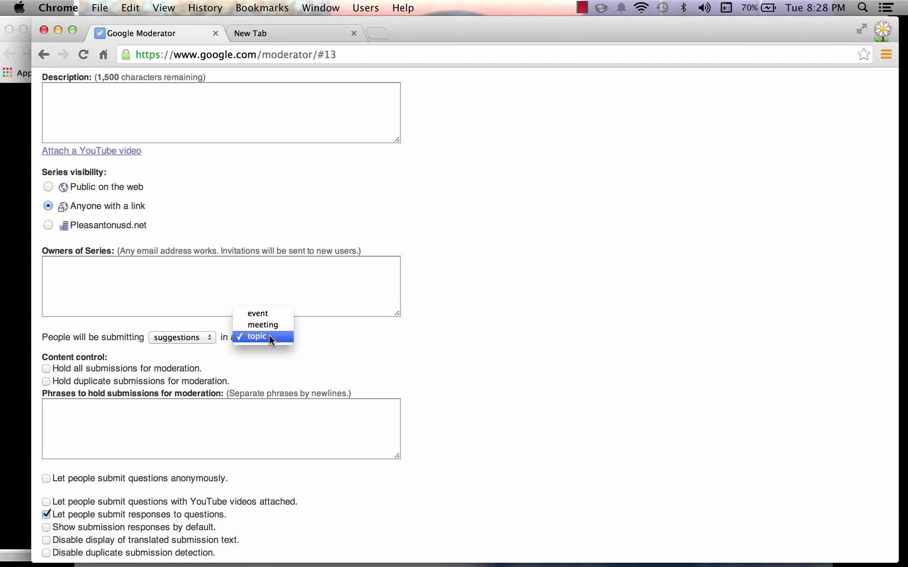
{"action": "left_click", "coordinate": [269, 339]}
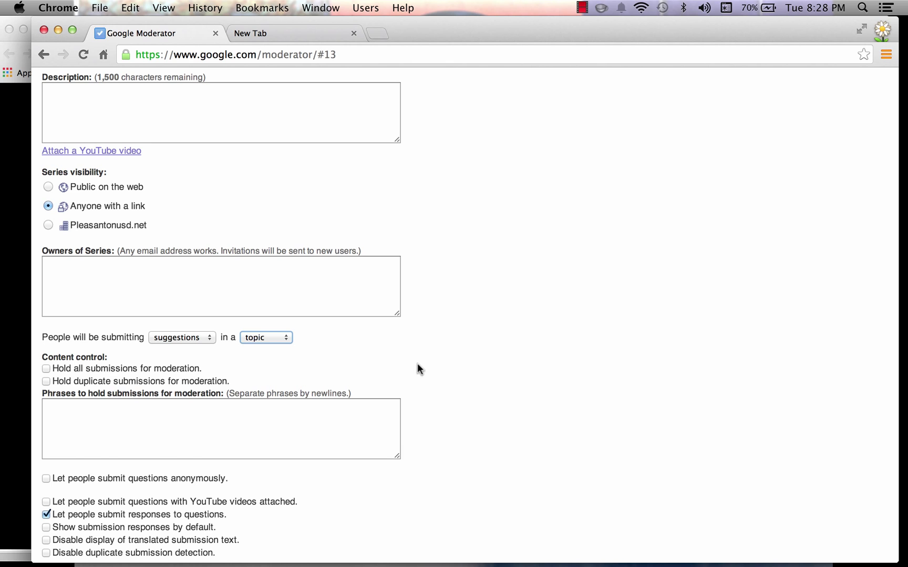
Step: Create the series, leaving the content control and submission options at their defaults
{"action": "scroll", "coordinate": [434, 390], "scroll_direction": "down", "scroll_amount": 3}
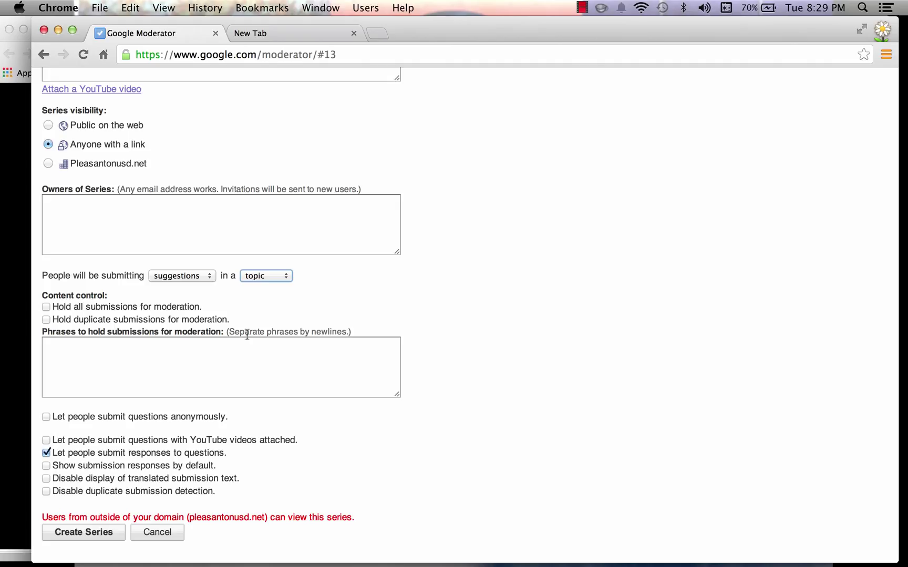
{"action": "left_click", "coordinate": [59, 354]}
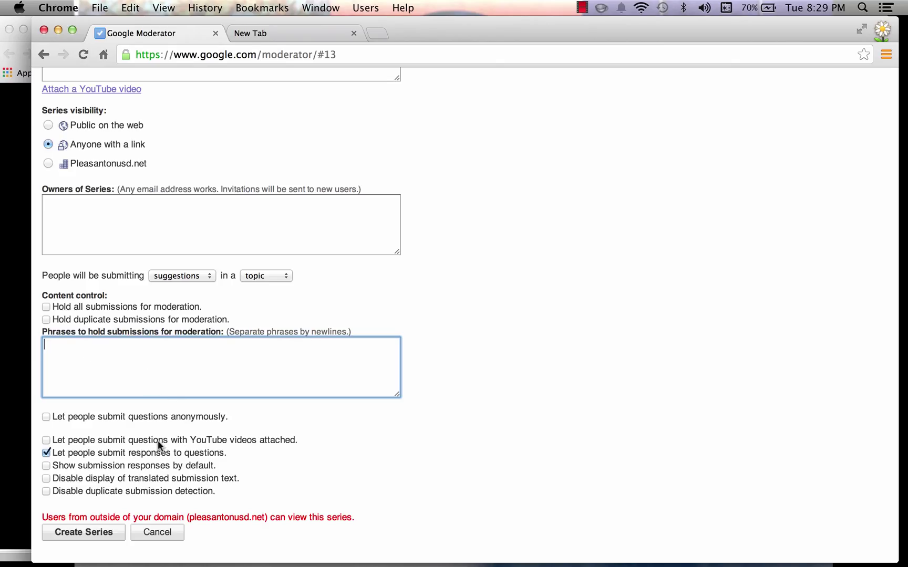
{"action": "scroll", "coordinate": [157, 440], "scroll_direction": "down", "scroll_amount": 2}
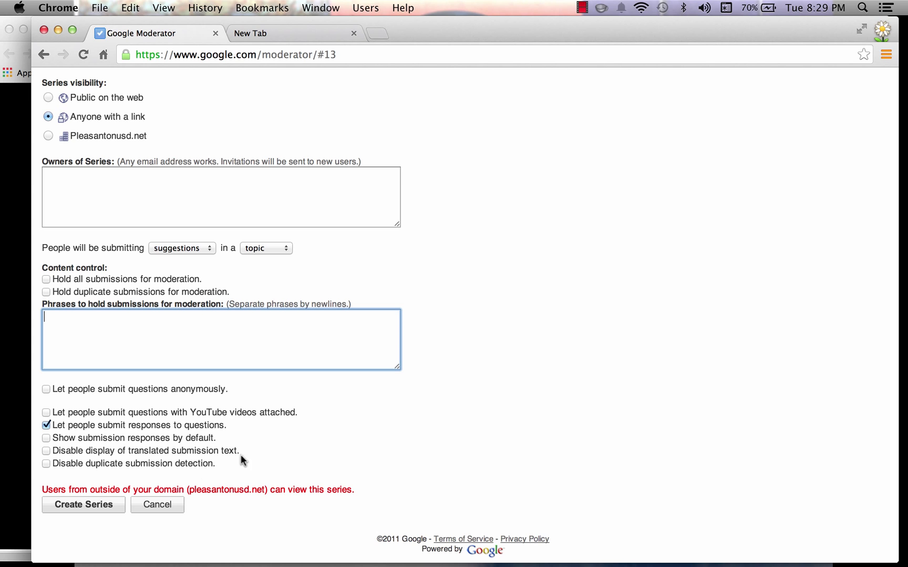
{"action": "left_click", "coordinate": [95, 505]}
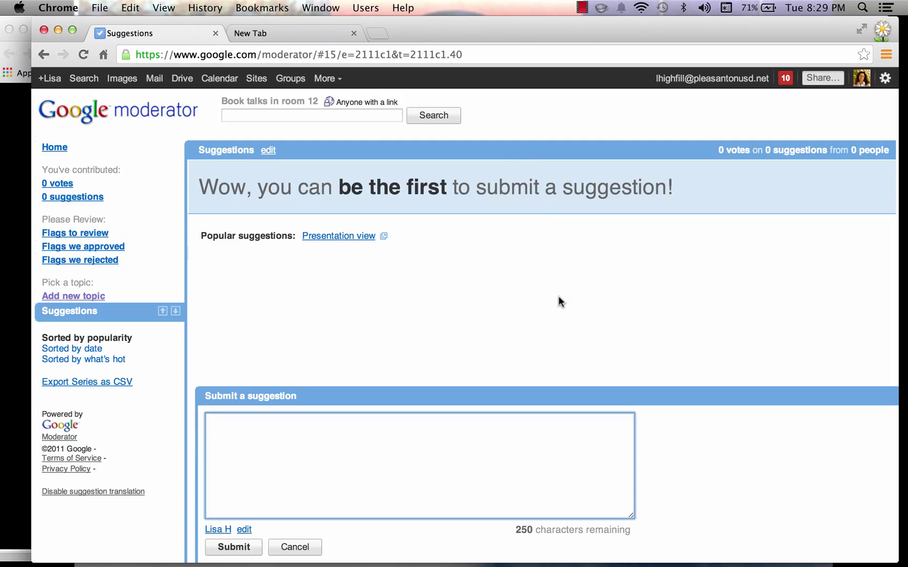
Step: Submit the suggestion "What new book should I read next?" to the series
{"action": "scroll", "coordinate": [559, 299], "scroll_direction": "right", "scroll_amount": 1}
{"action": "type", "text": "What new book "}
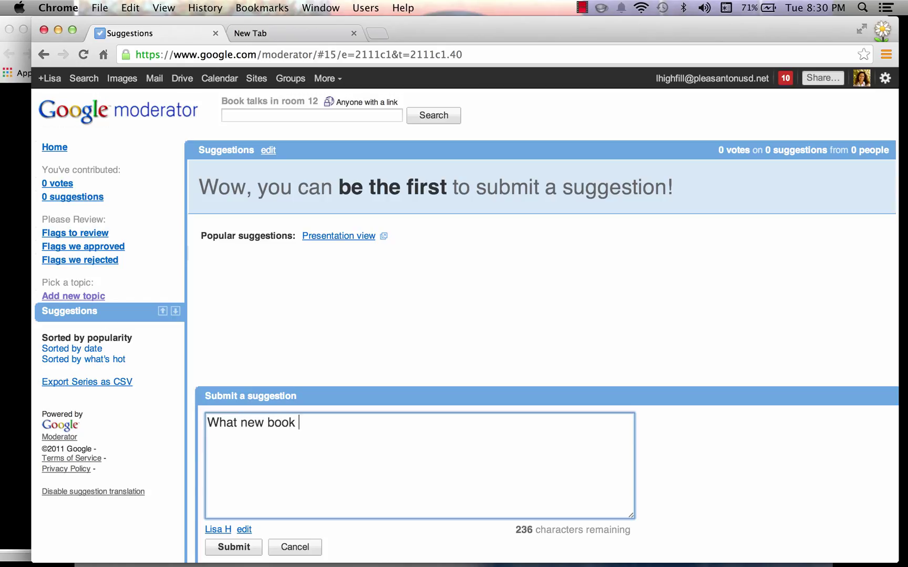
{"action": "type", "text": "should I read next"}
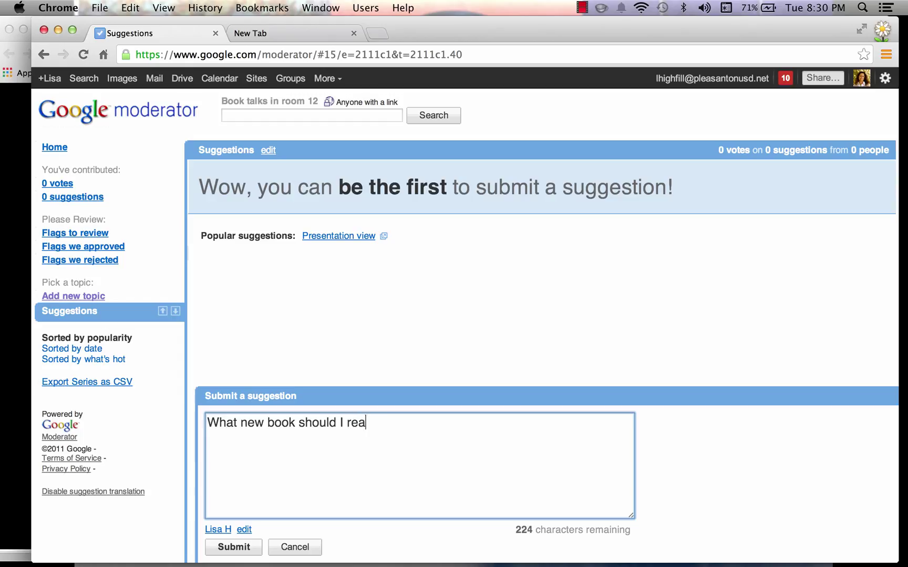
{"action": "type", "text": "?"}
{"action": "left_click", "coordinate": [236, 551]}
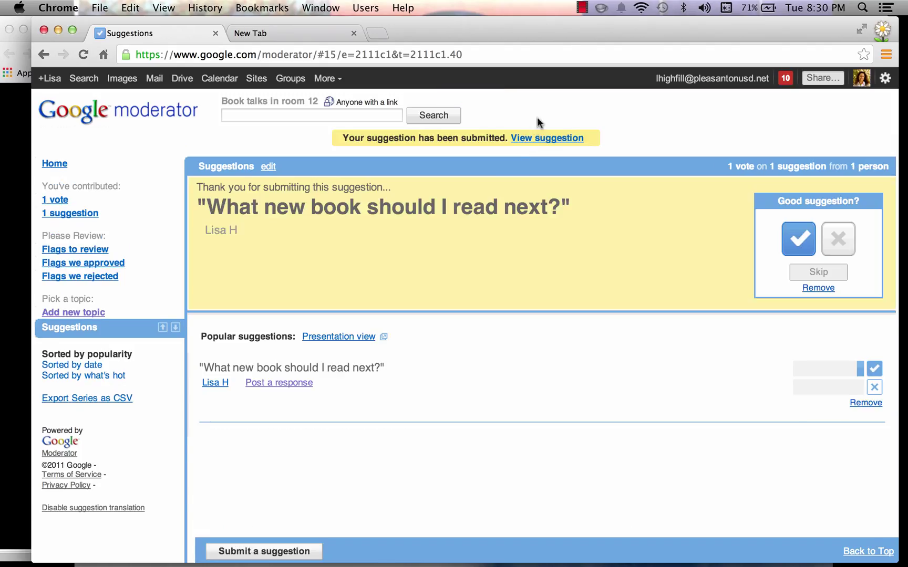
Step: Post the response "The Rosie Project-" to the submitted book suggestion
{"action": "left_click_drag", "start_coordinate": [568, 28], "coordinate": [539, 18]}
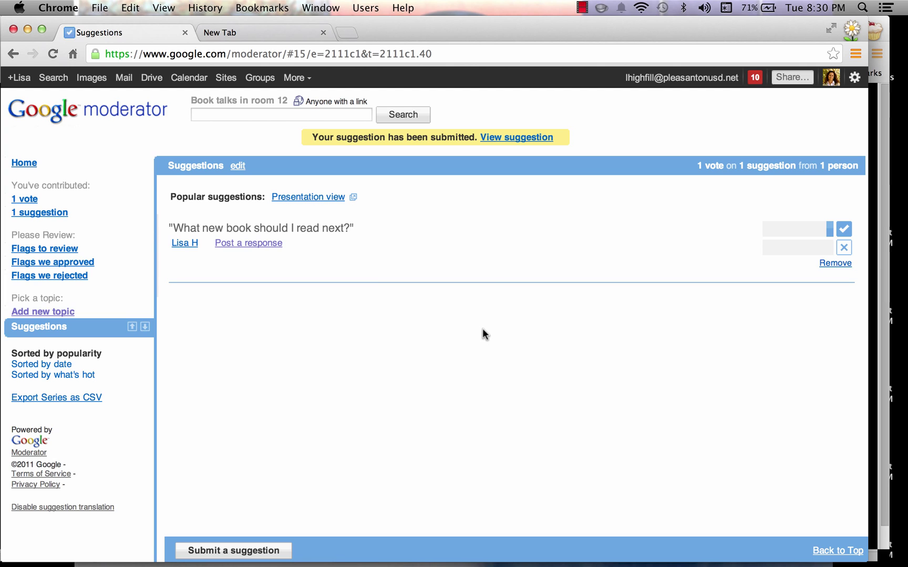
{"action": "left_click", "coordinate": [264, 244]}
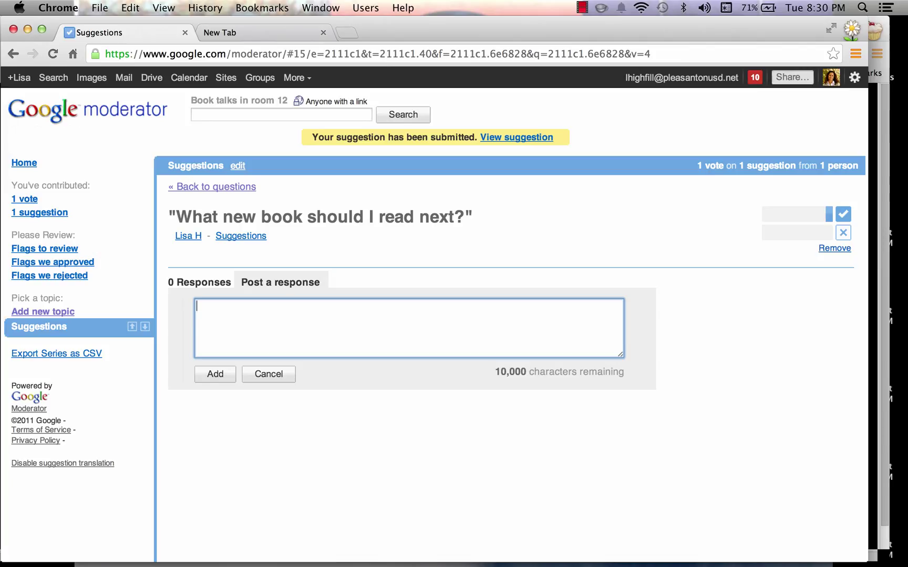
{"action": "type", "text": "The Rosie Project"}
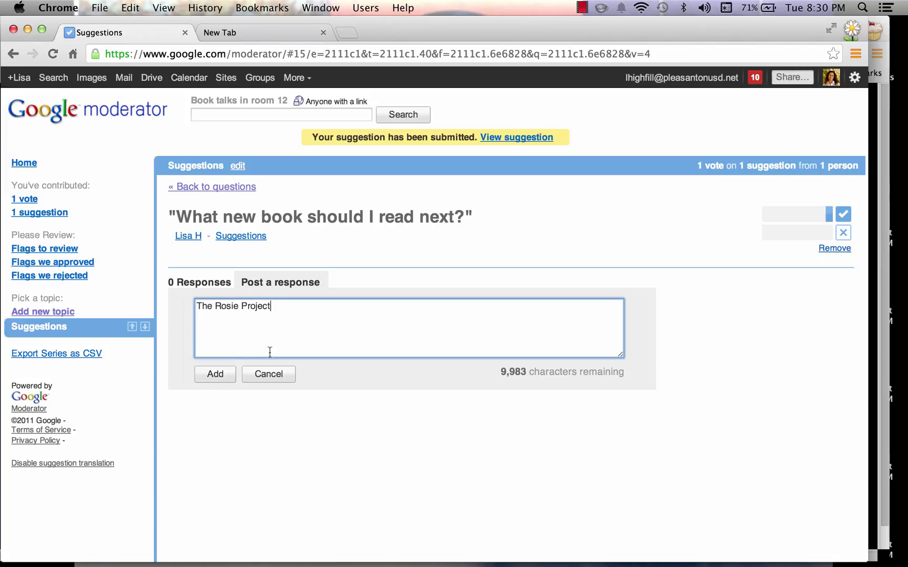
{"action": "type", "text": "-"}
{"action": "left_click", "coordinate": [212, 374]}
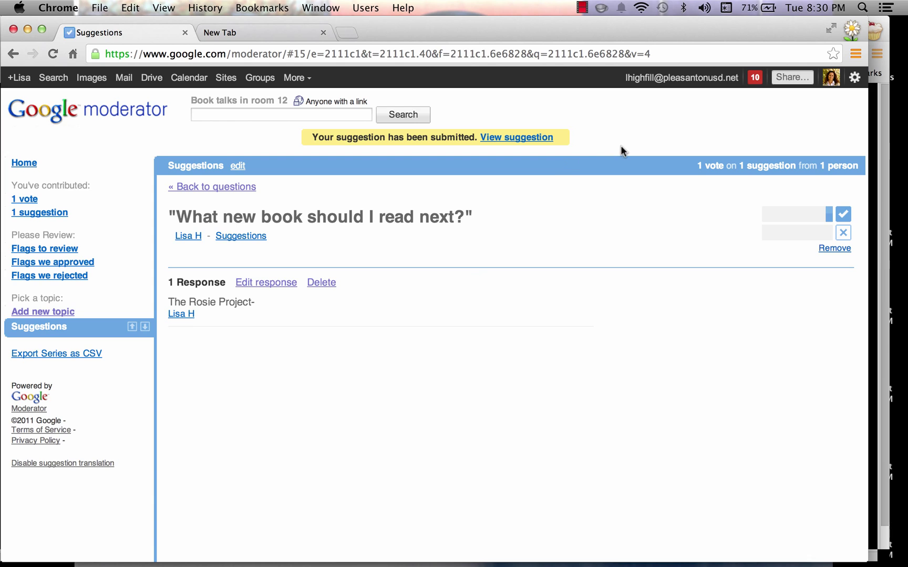
Step: Copy the suggestion page's web address and open it in a new browser tab
{"action": "left_click", "coordinate": [661, 52]}
{"action": "key", "text": "super+c"}
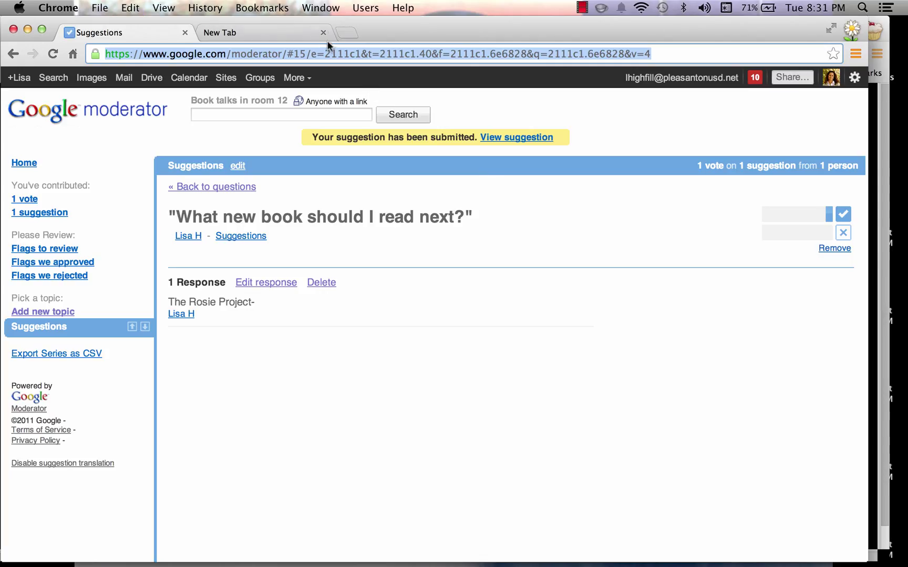
{"action": "left_click", "coordinate": [345, 33]}
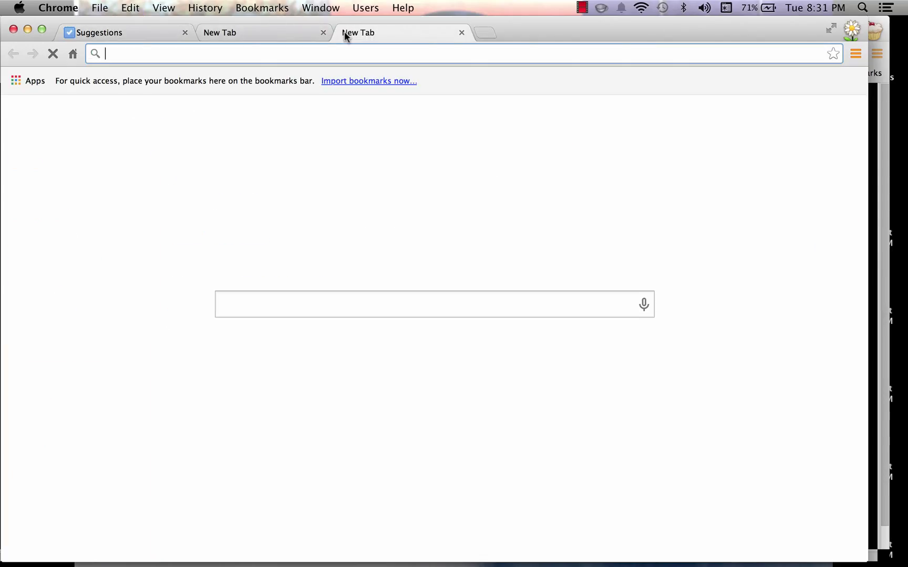
{"action": "key", "text": "super+v"}
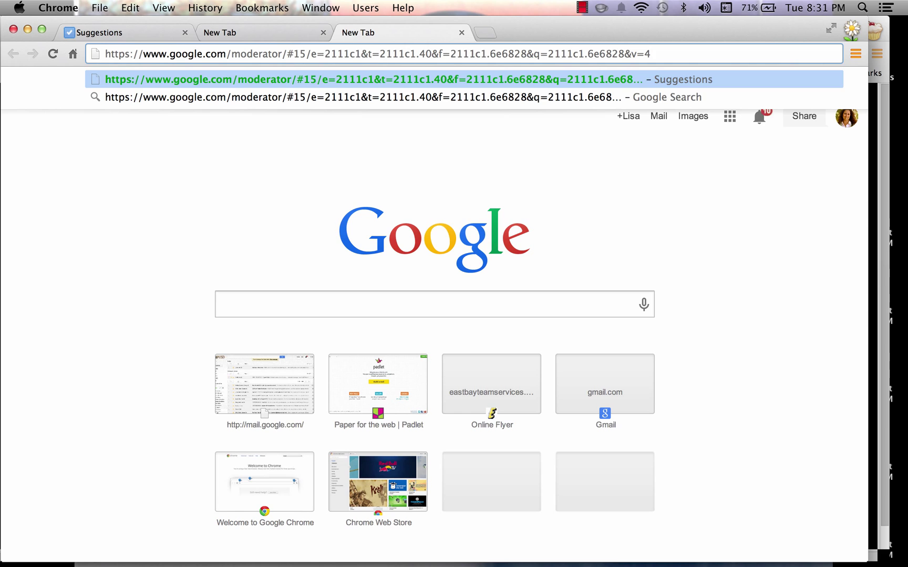
{"action": "key", "text": "Return"}
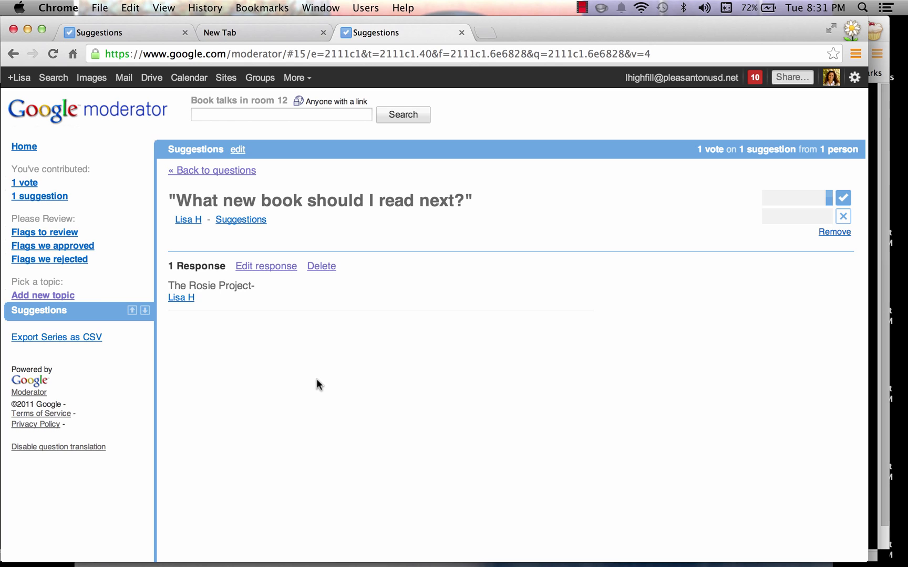
Step: Add a new topic titled "Divergent was a great book" to the series and save it
{"action": "left_click", "coordinate": [51, 298]}
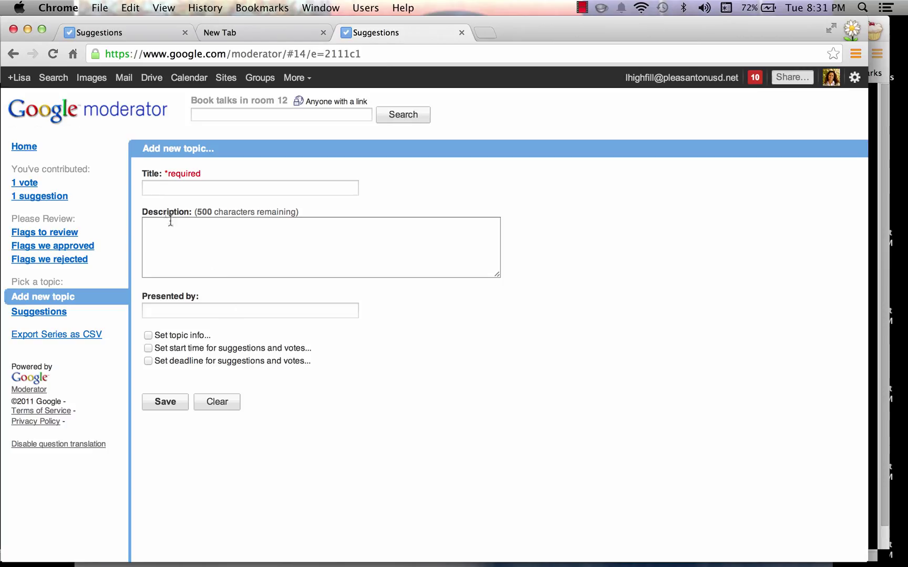
{"action": "left_click", "coordinate": [161, 188]}
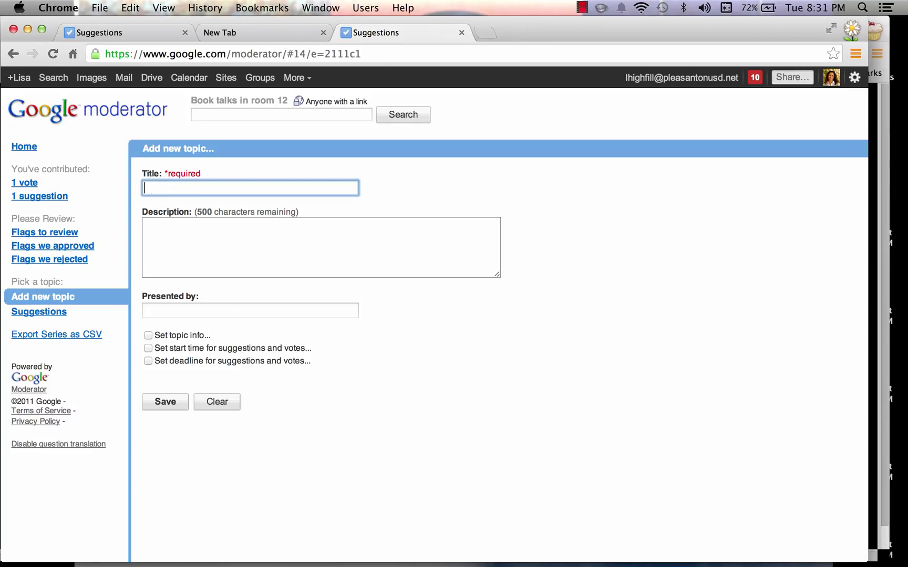
{"action": "type", "text": "Divereent Was a g"}
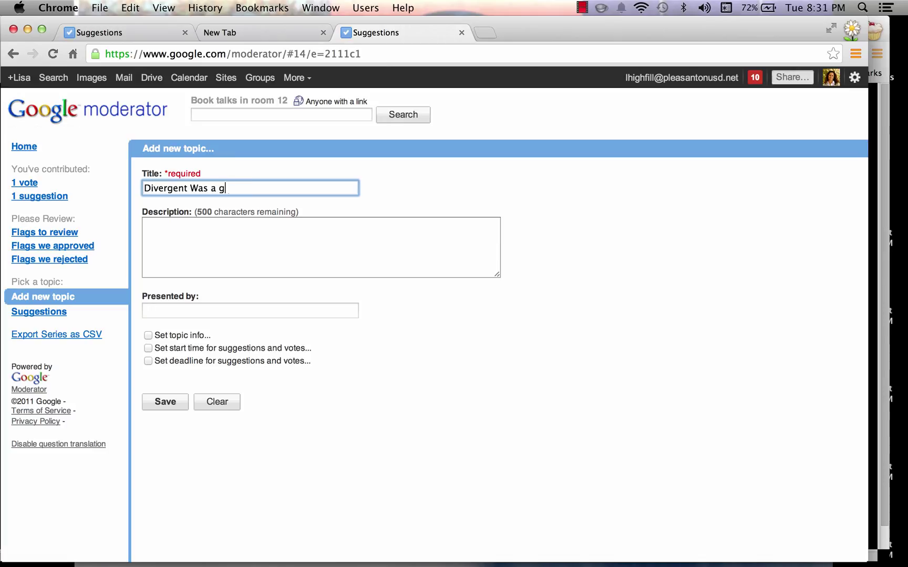
{"action": "type", "text": "reat book"}
{"action": "left_click", "coordinate": [197, 185]}
{"action": "key", "text": "BackSpace"}
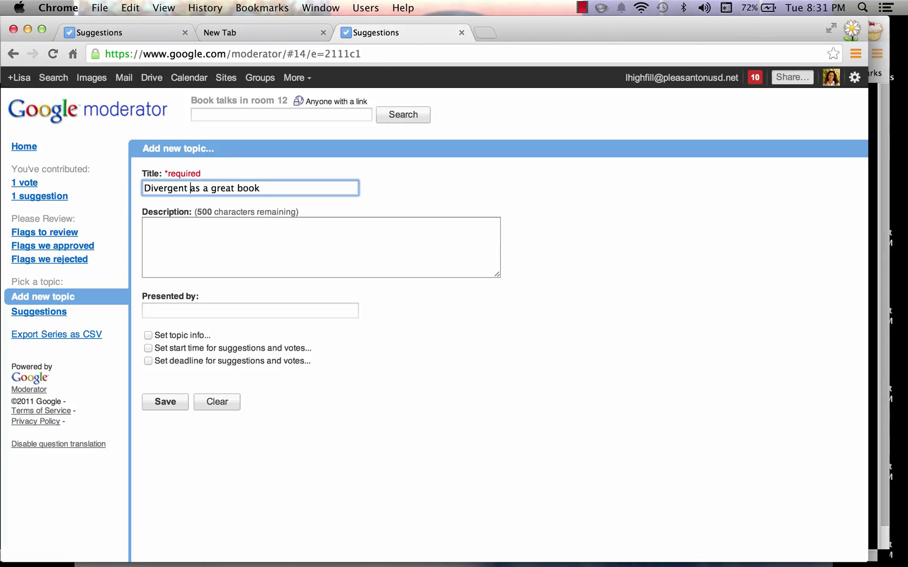
{"action": "type", "text": "w"}
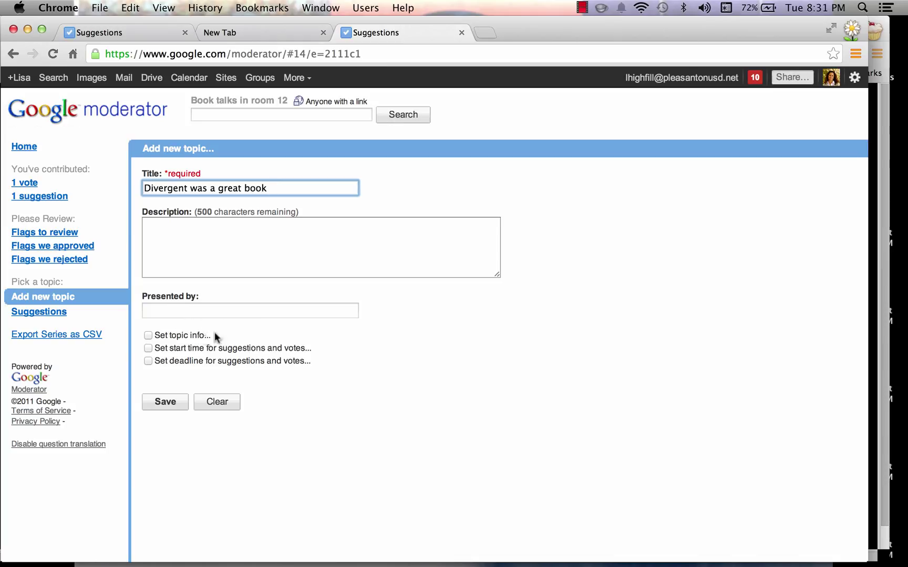
{"action": "left_click", "coordinate": [169, 404]}
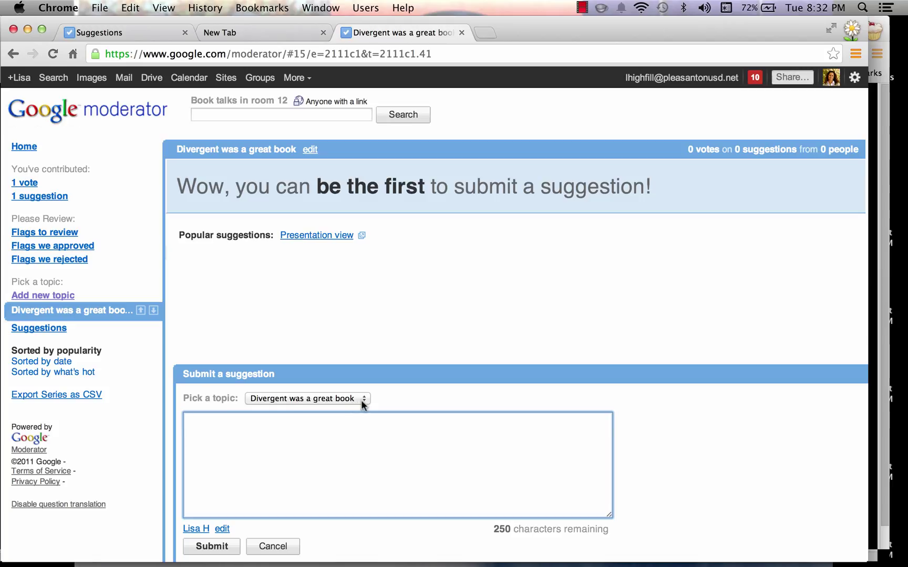
Step: Submit the suggestion "I loved the characters in Divergent." under the topic "Divergent was a great book"
{"action": "left_click", "coordinate": [361, 398]}
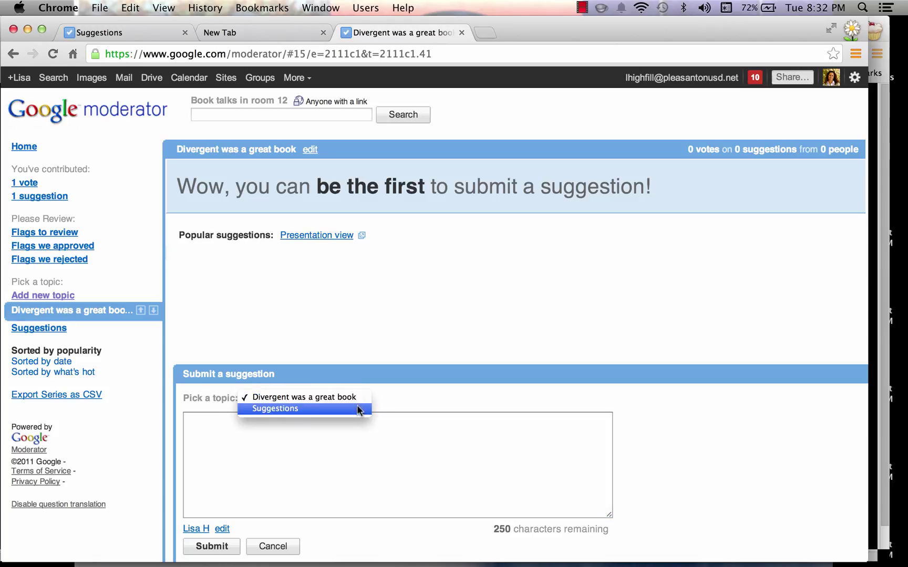
{"action": "left_click", "coordinate": [355, 398]}
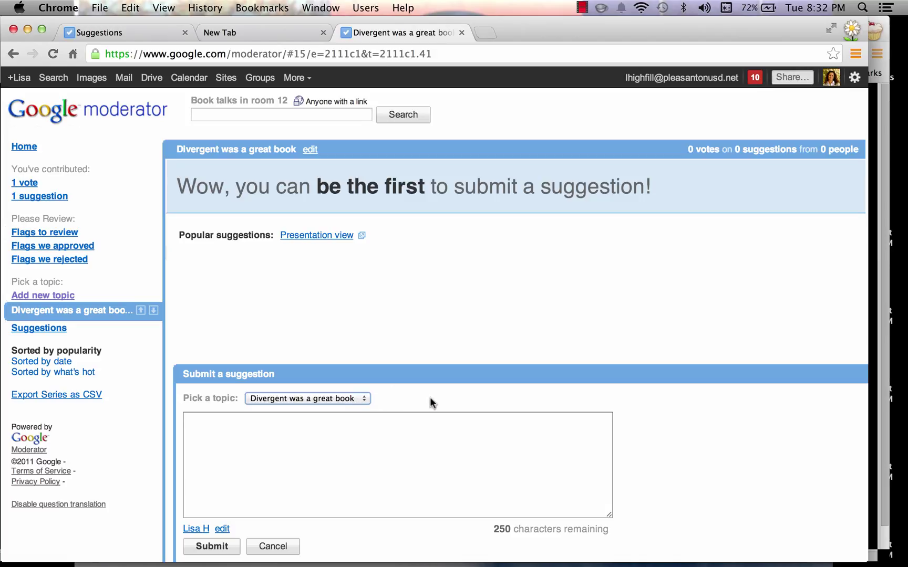
{"action": "left_click", "coordinate": [271, 432]}
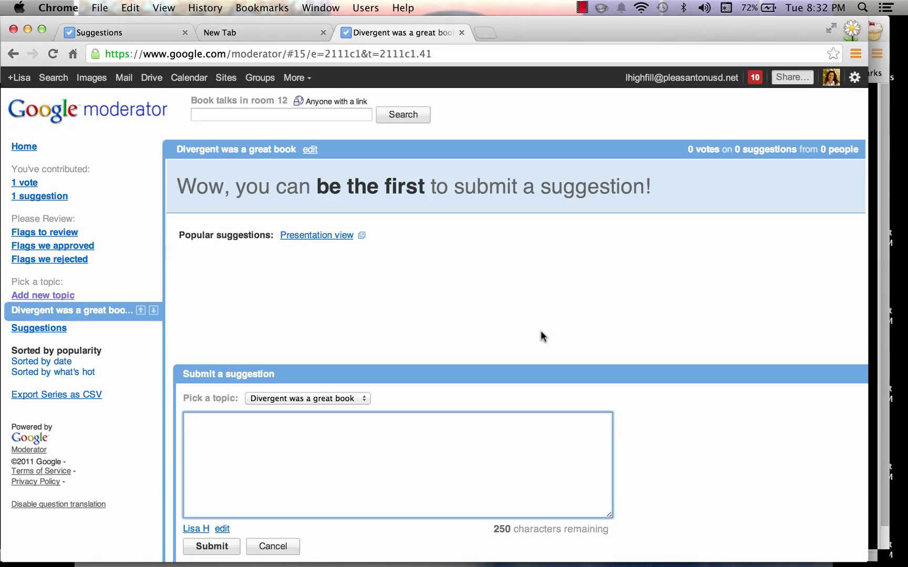
{"action": "type", "text": "I loved the char"}
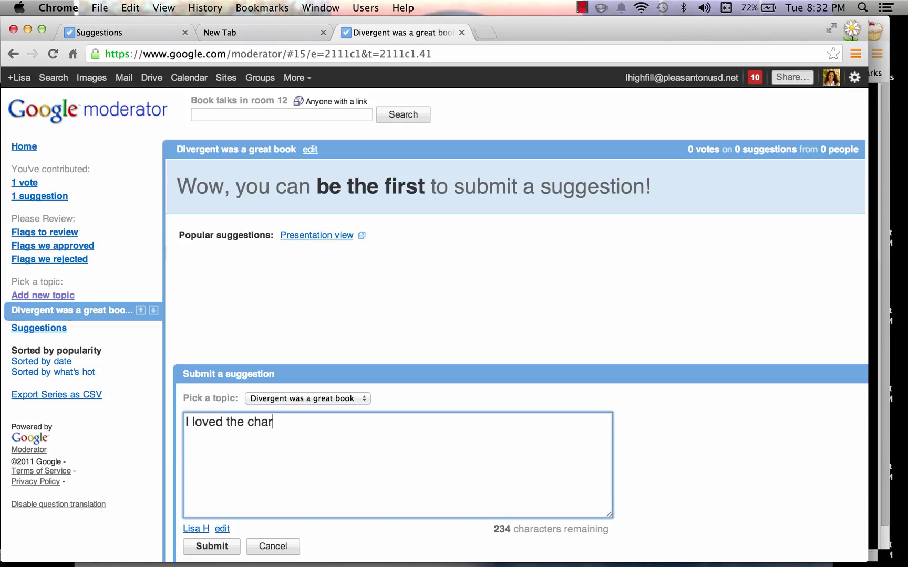
{"action": "type", "text": "acters in "}
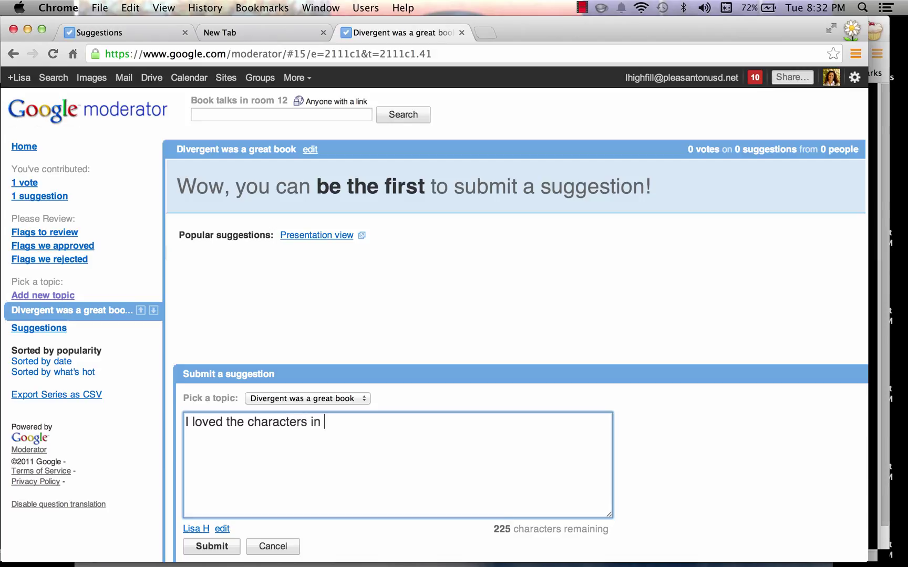
{"action": "type", "text": "Divergen"}
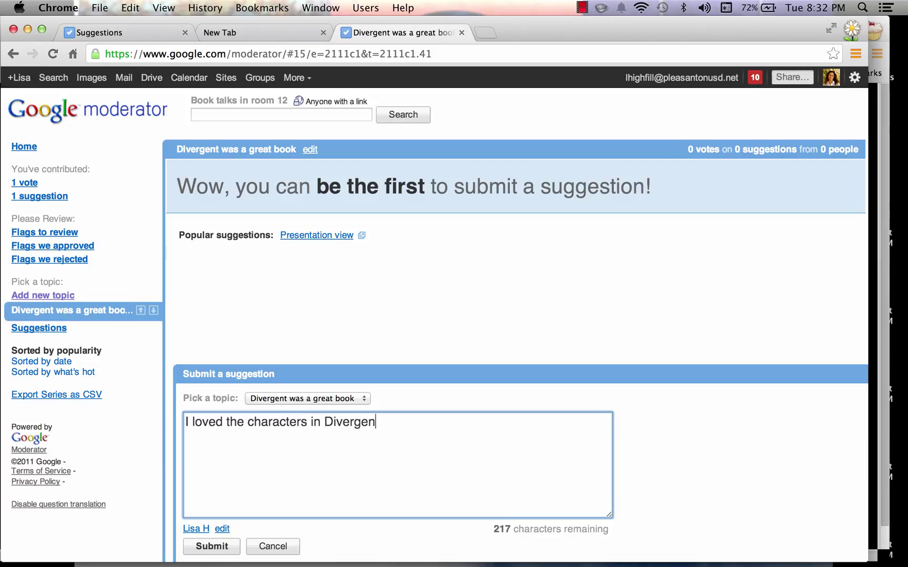
{"action": "type", "text": "t."}
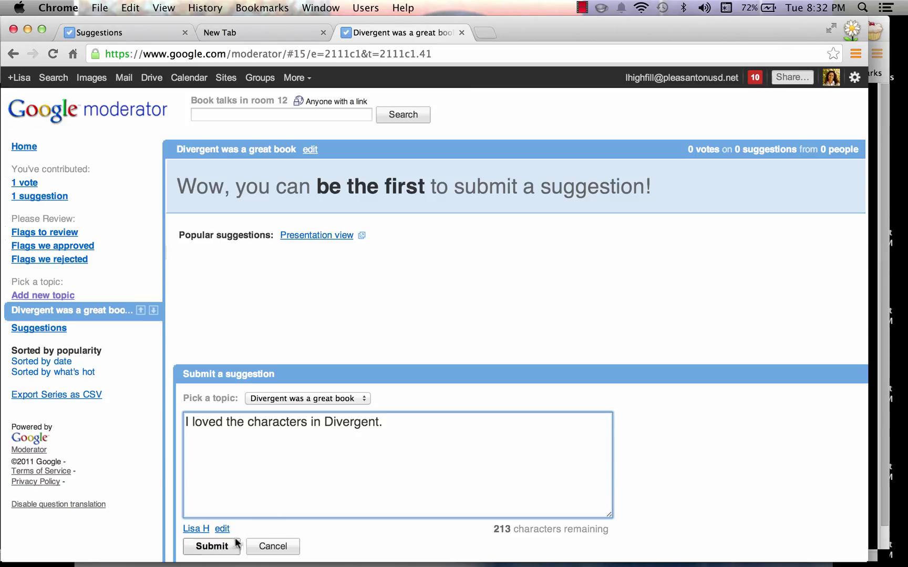
{"action": "left_click", "coordinate": [227, 543]}
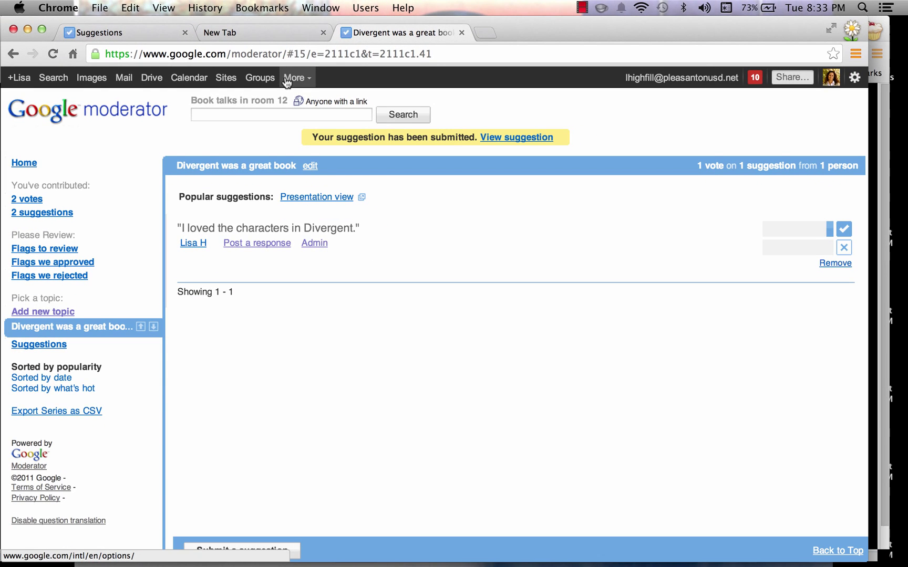
Step: Select the full web address of the "Divergent was a great book" topic page
{"action": "left_click", "coordinate": [442, 58]}
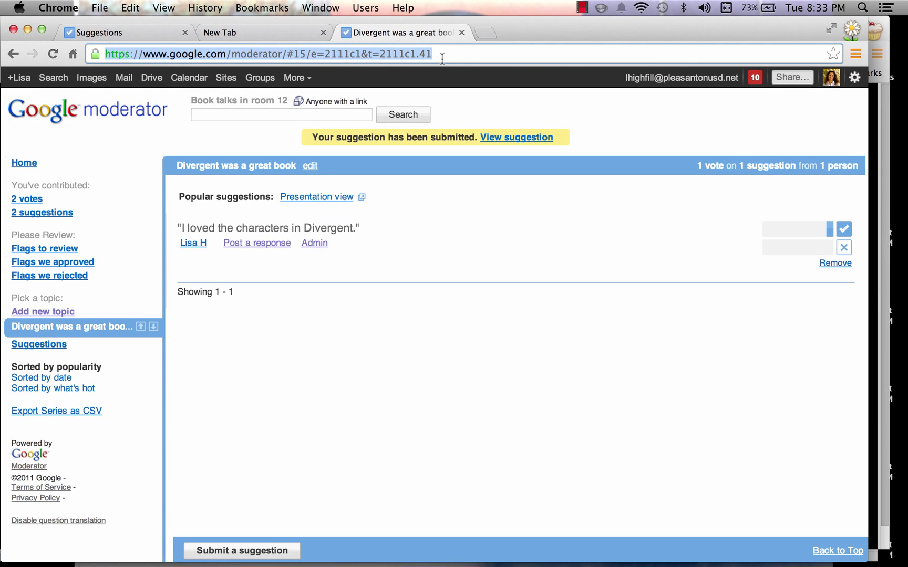